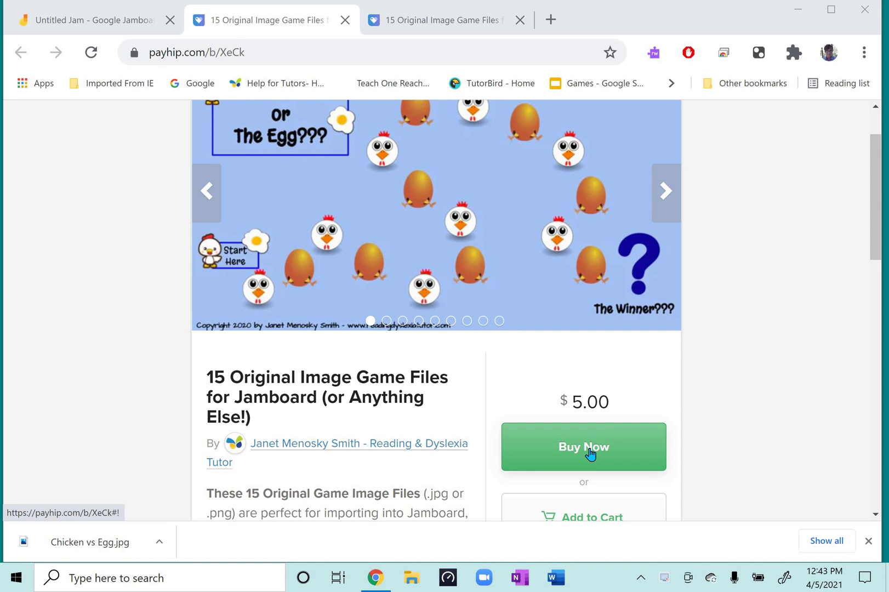
# Bring up the Payhip download page and scroll through the 15 purchased game image files.
pyautogui.click(432, 17)
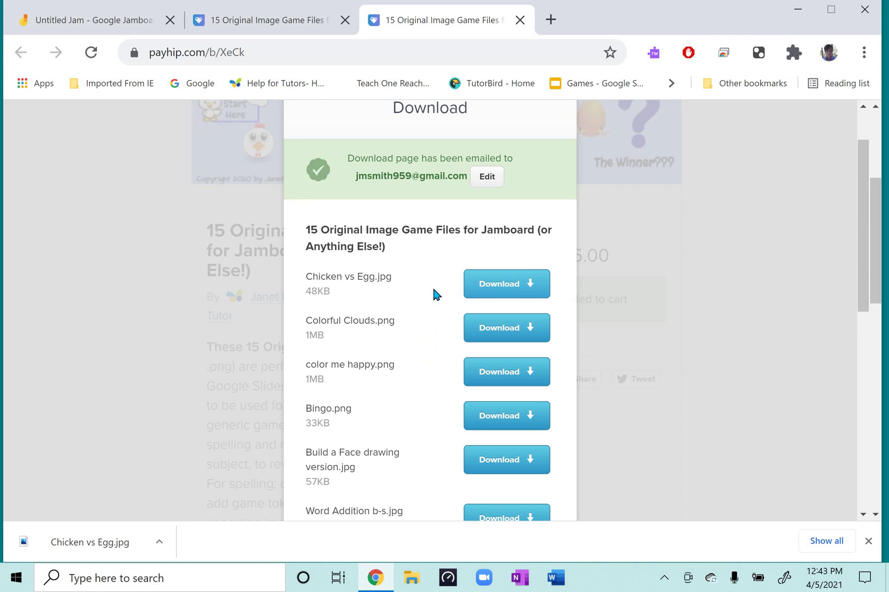
pyautogui.scroll(-4, 388, 387)
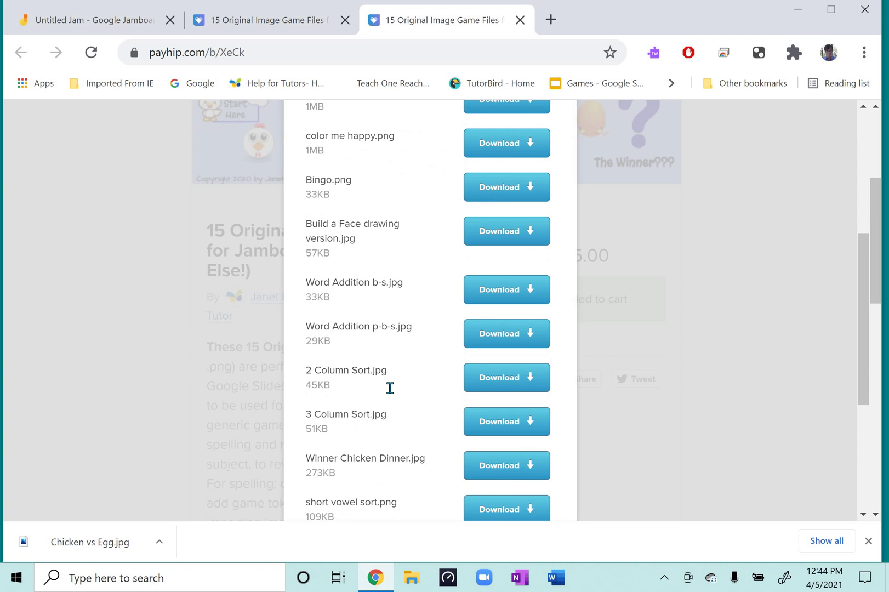
pyautogui.scroll(-5, 389, 388)
pyautogui.scroll(3, 387, 392)
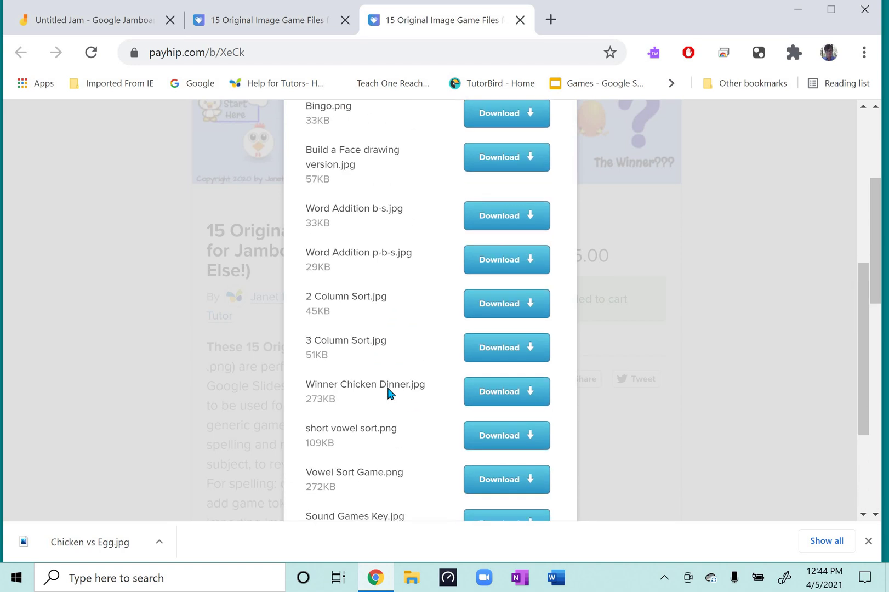
pyautogui.scroll(7, 388, 392)
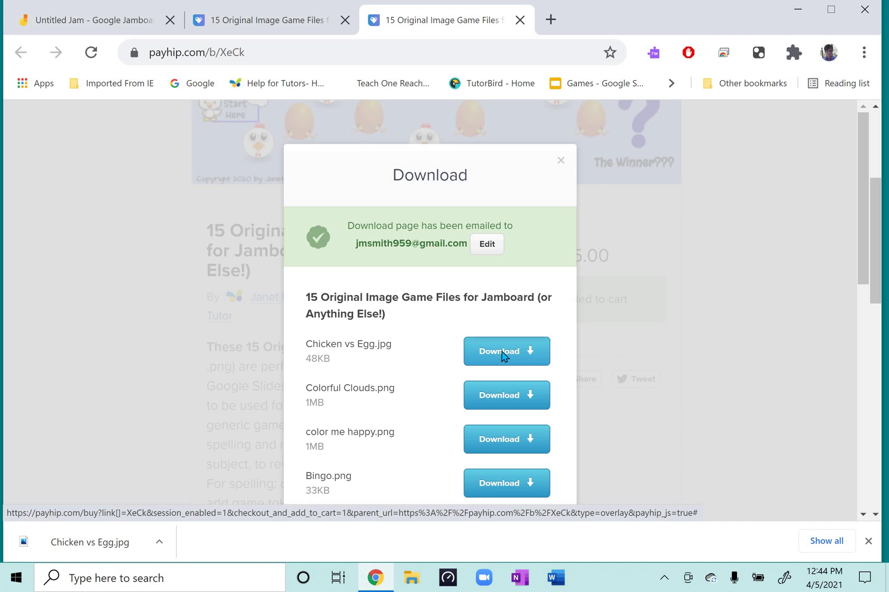
pyautogui.click(502, 353)
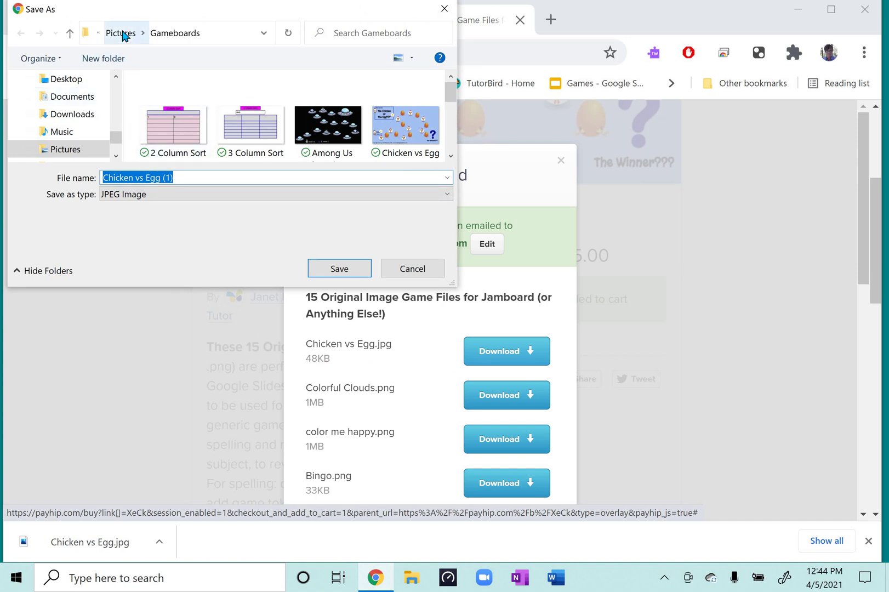
pyautogui.click(125, 35)
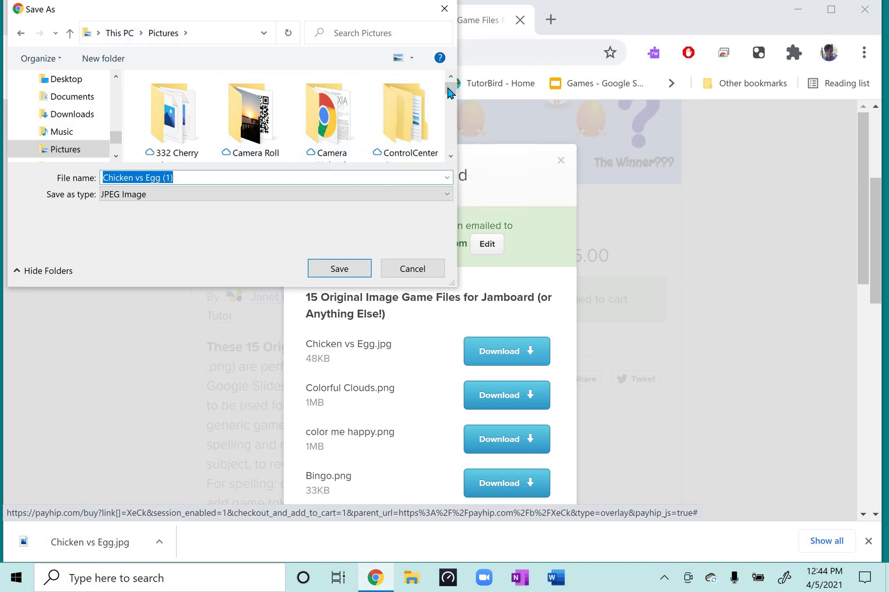
pyautogui.moveTo(450, 94); pyautogui.dragTo(449, 99)
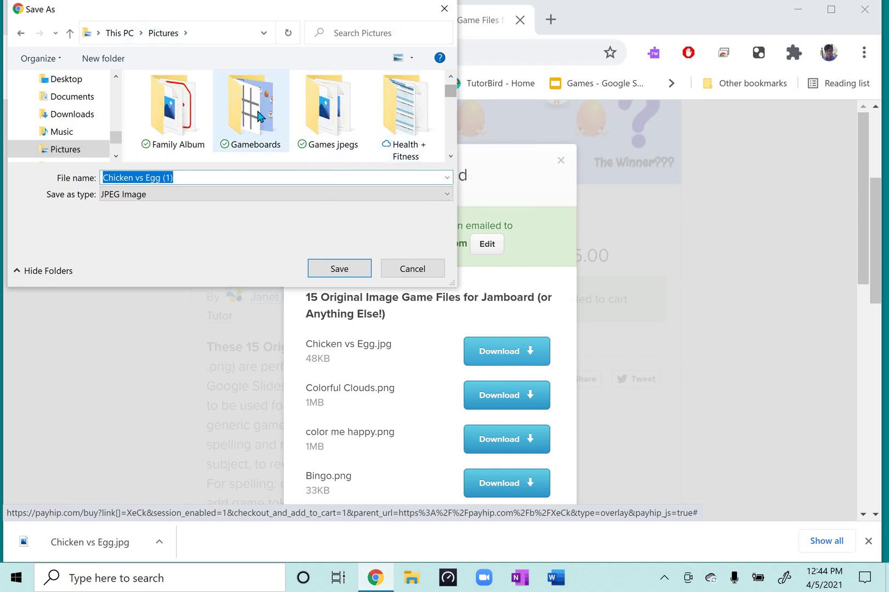
pyautogui.click(259, 116)
pyautogui.doubleClick(259, 116)
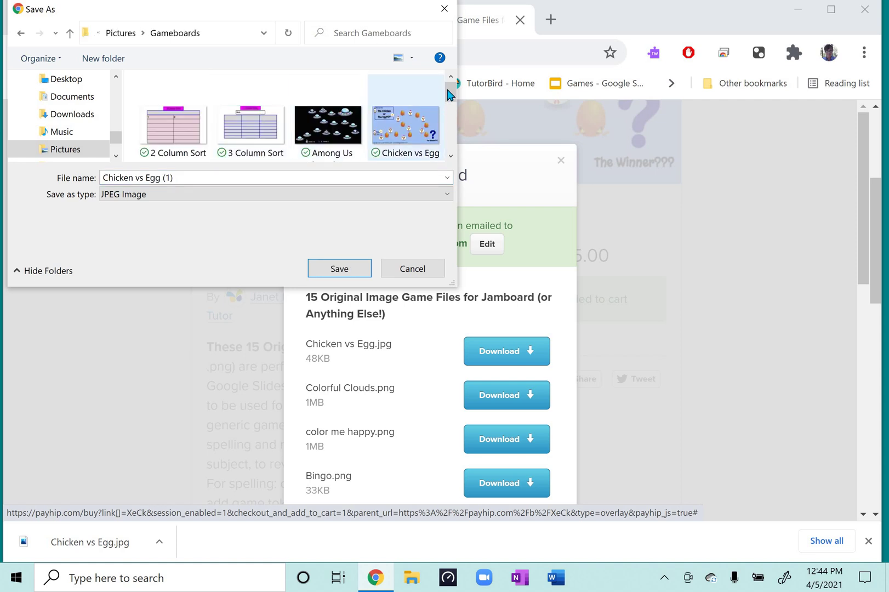
pyautogui.moveTo(450, 94); pyautogui.dragTo(451, 142)
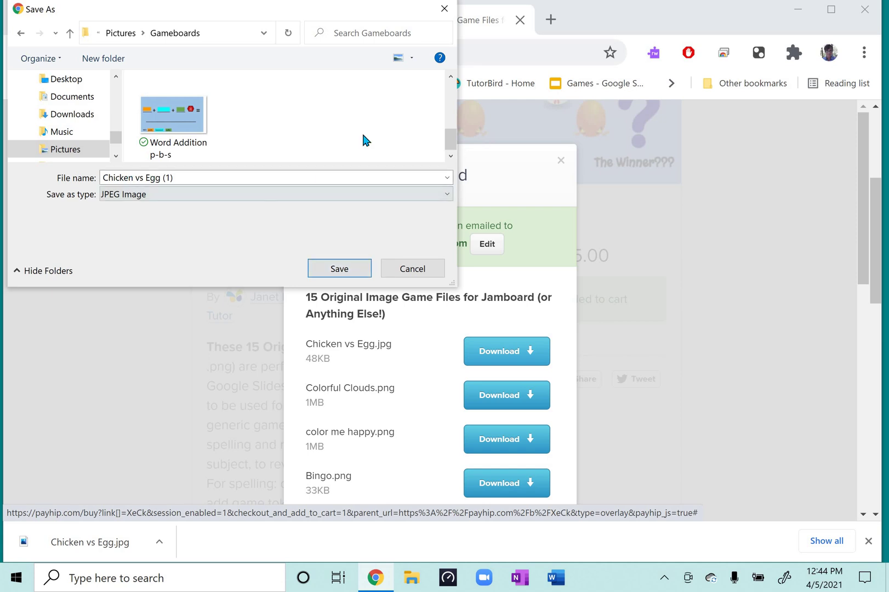
pyautogui.click(411, 273)
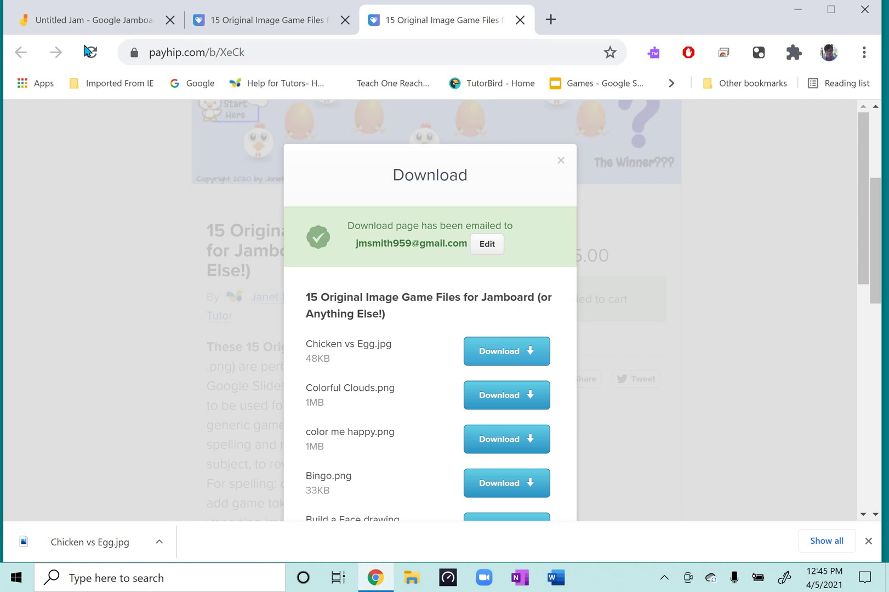
# On the Untitled Jam board, clear the frame of the Colorful Clouds board and lightning bolt.
pyautogui.click(108, 20)
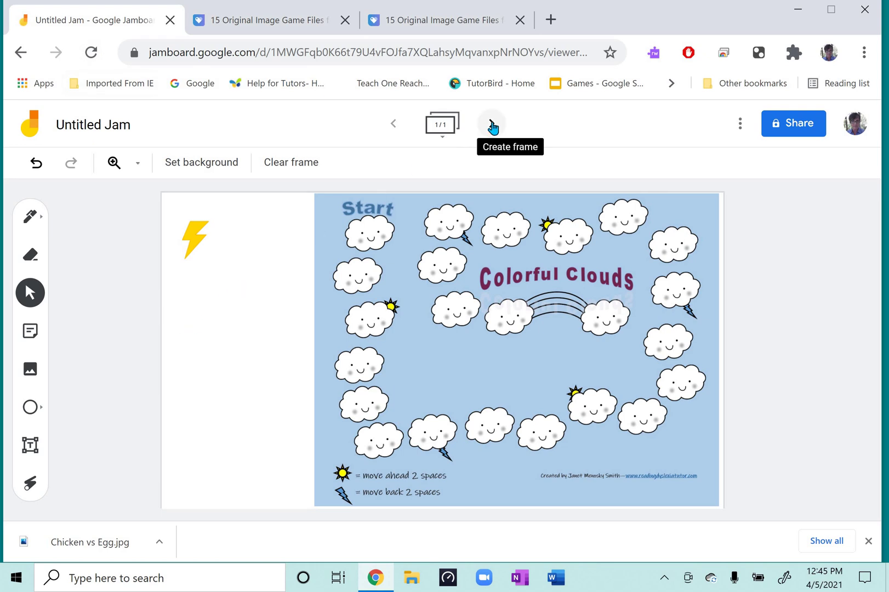
pyautogui.click(307, 166)
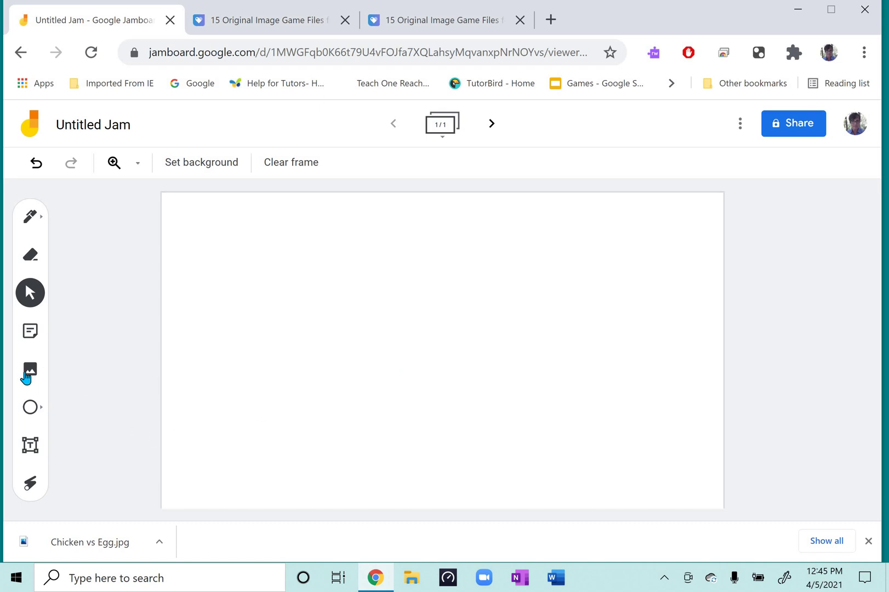
# Upload the Colorful Clouds image from Pictures > Gameboards into the blank frame.
pyautogui.click(30, 369)
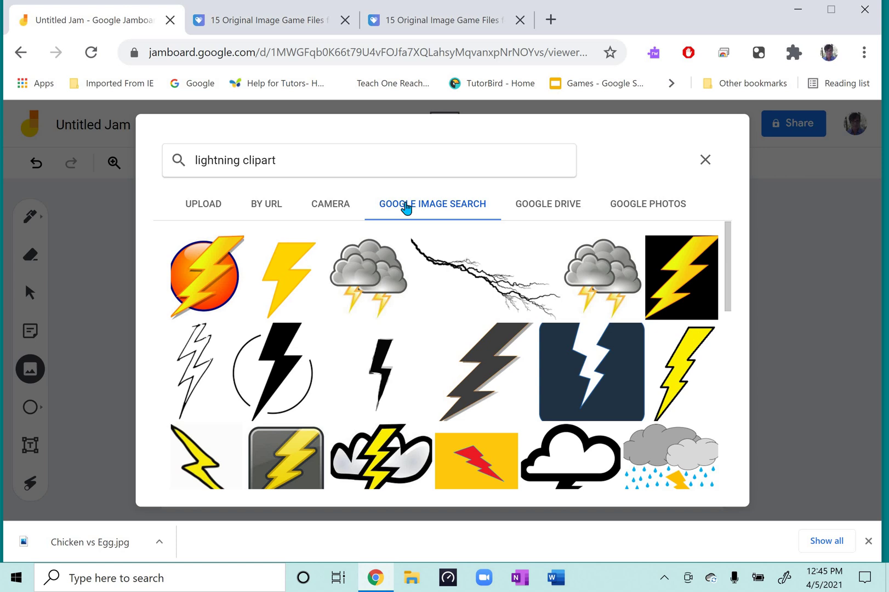
pyautogui.click(195, 206)
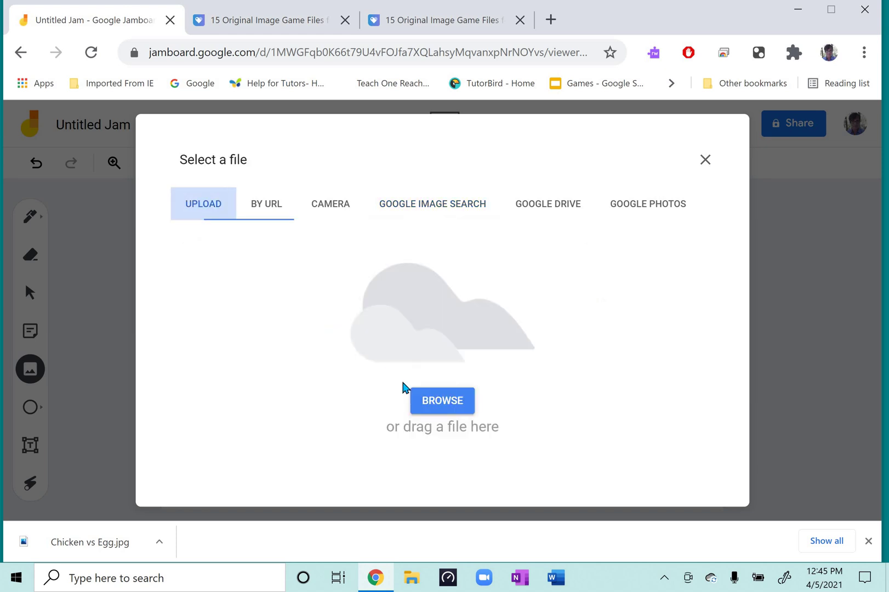
pyautogui.click(452, 406)
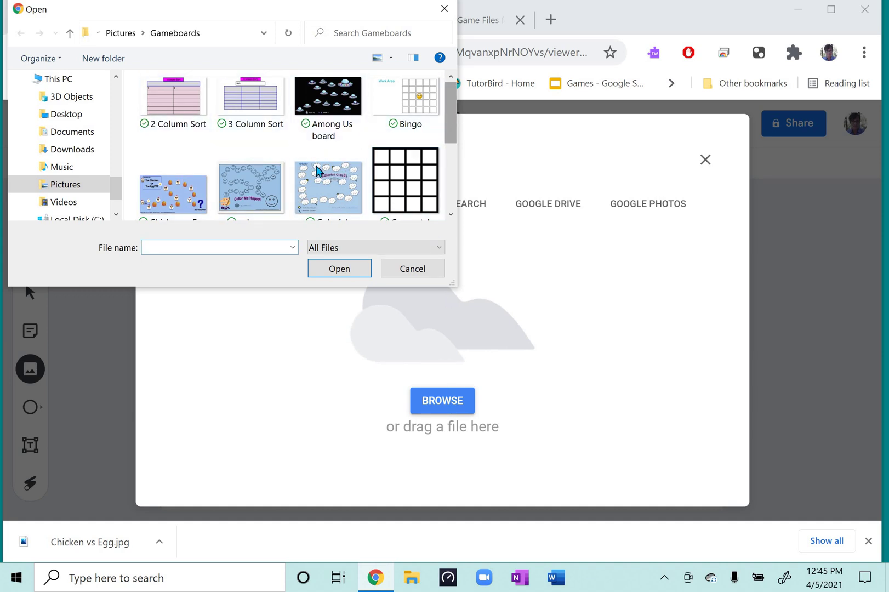
pyautogui.click(336, 188)
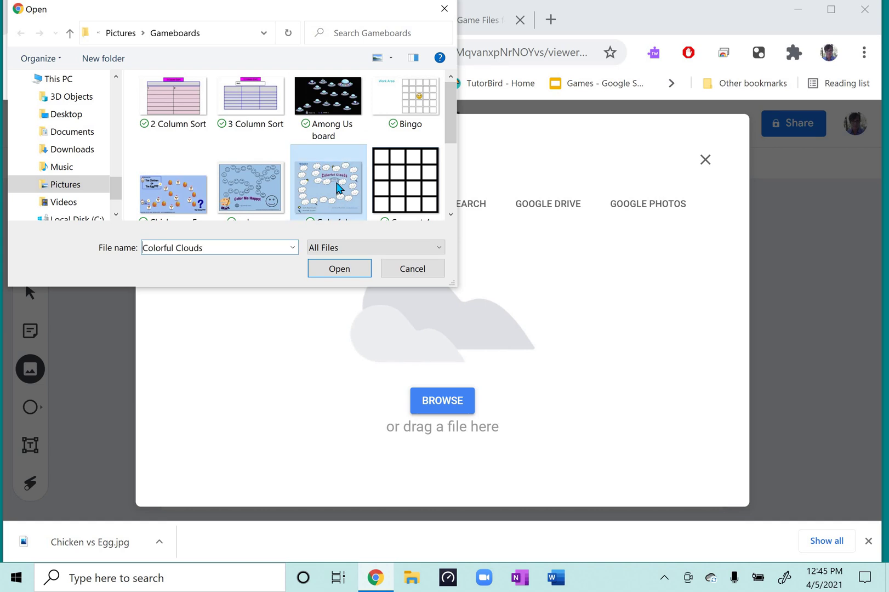
pyautogui.click(343, 271)
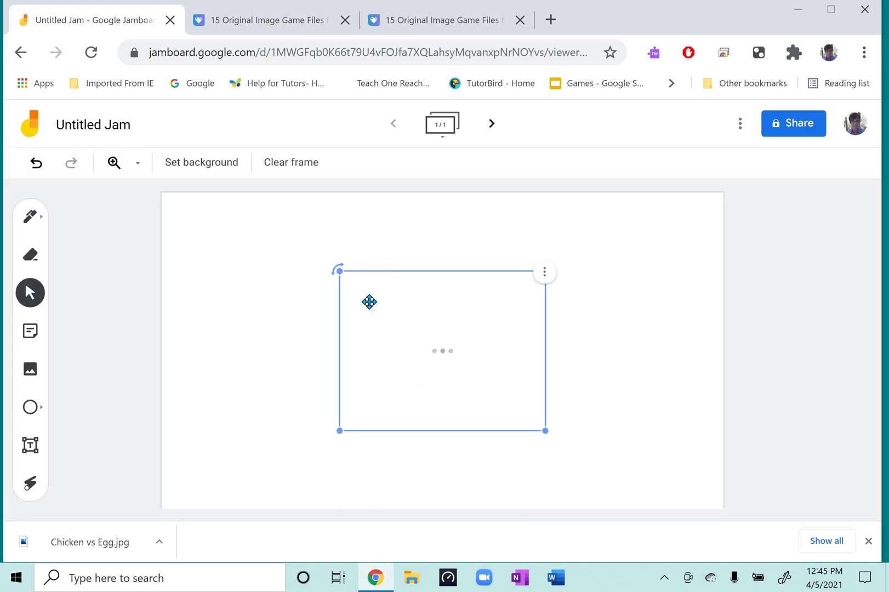
# Move the Colorful Clouds board to the top-right and enlarge it to fill the frame's right side.
pyautogui.moveTo(399, 363); pyautogui.dragTo(577, 285)
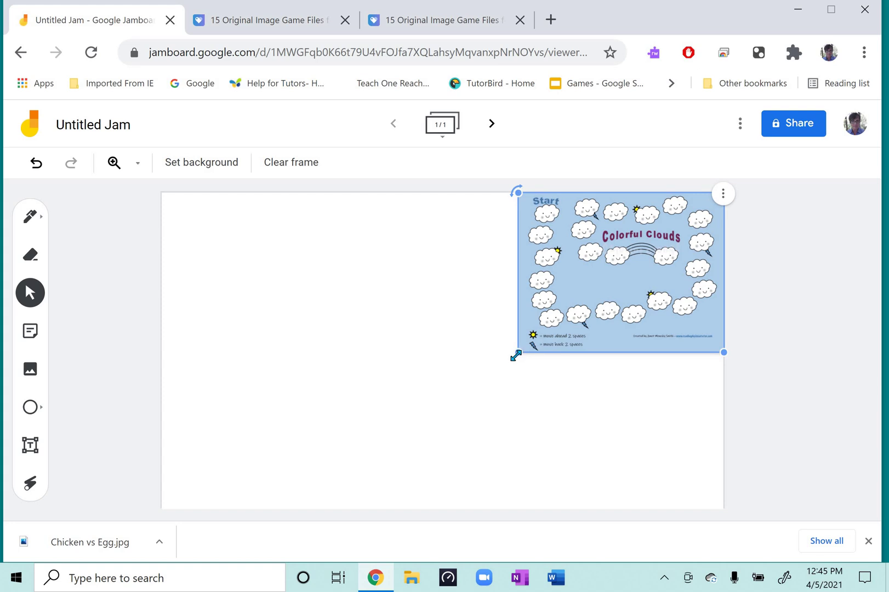
pyautogui.moveTo(515, 353); pyautogui.dragTo(320, 519)
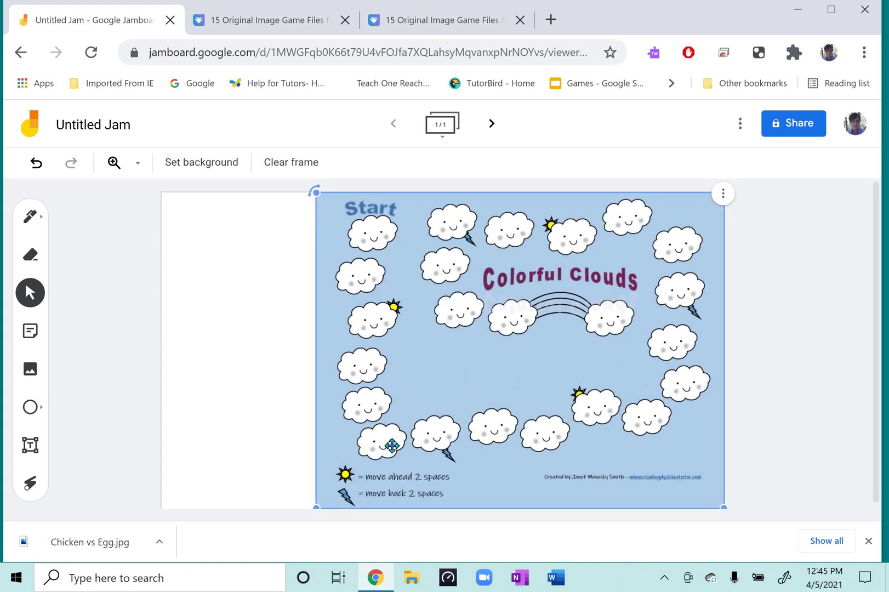
pyautogui.click(272, 399)
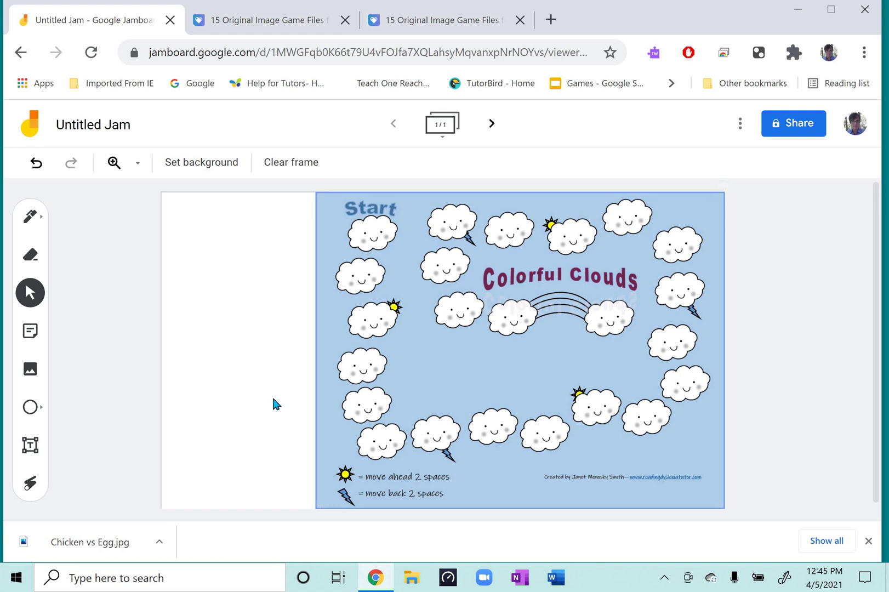
pyautogui.click(30, 370)
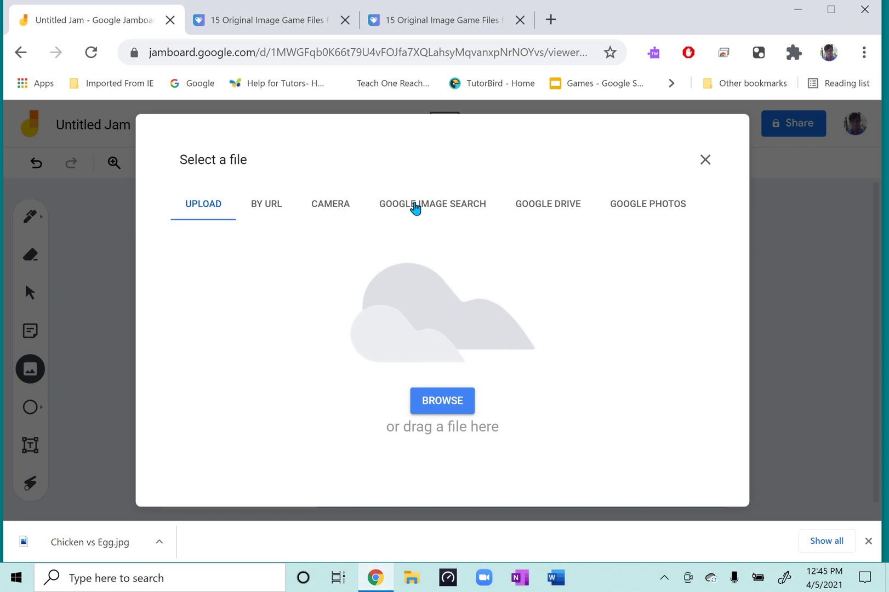
# Search images for 'lightning clips' and insert the yellow lightning bolt into the frame.
pyautogui.click(415, 207)
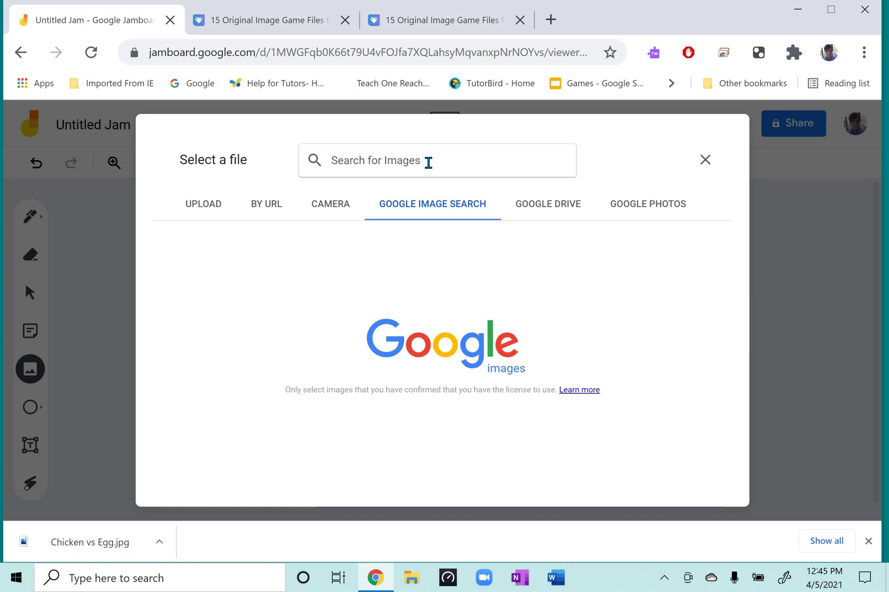
pyautogui.write('ligh')
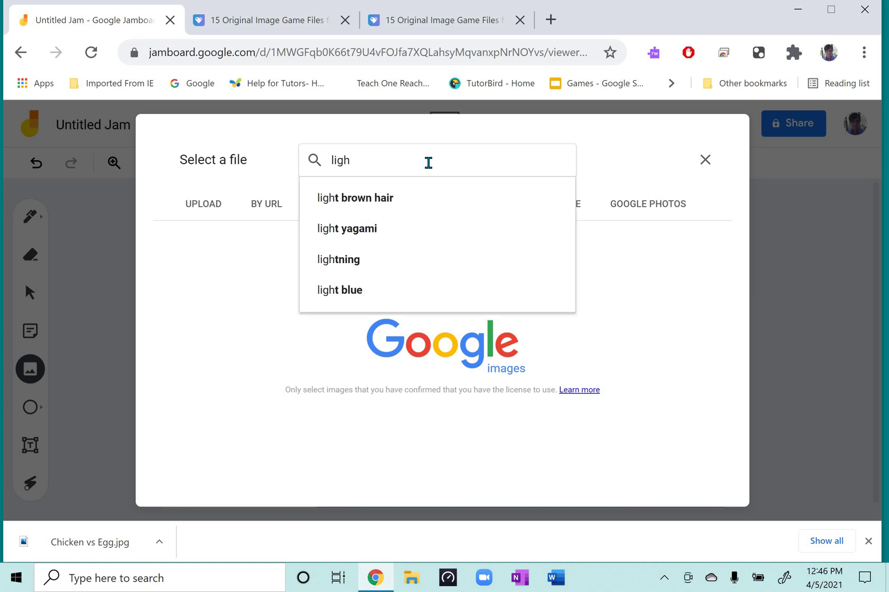
pyautogui.write('tning cl')
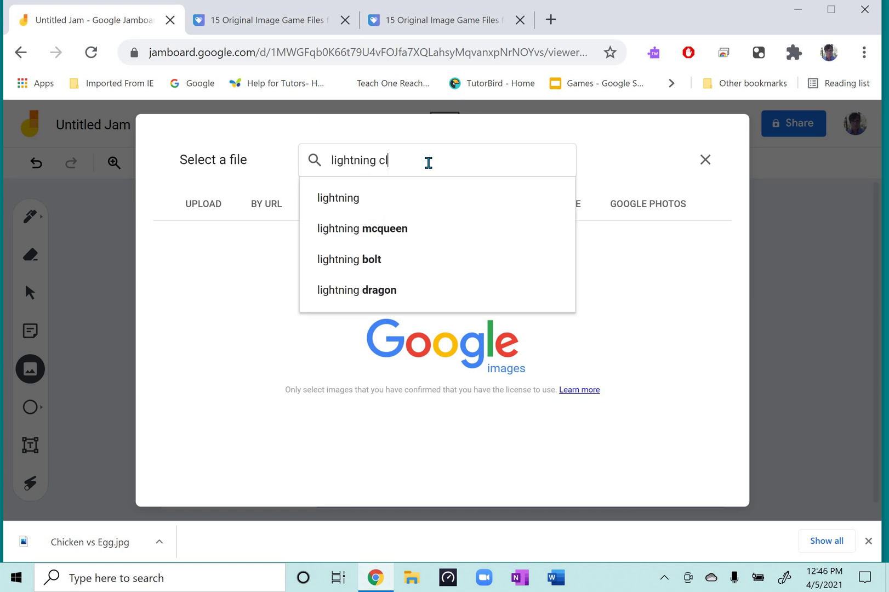
pyautogui.write('ips')
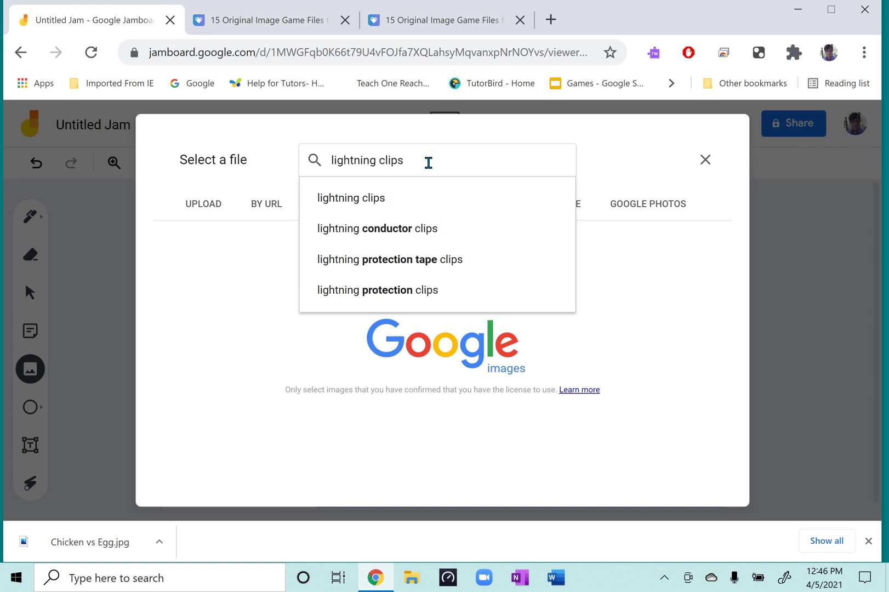
pyautogui.press('Return')
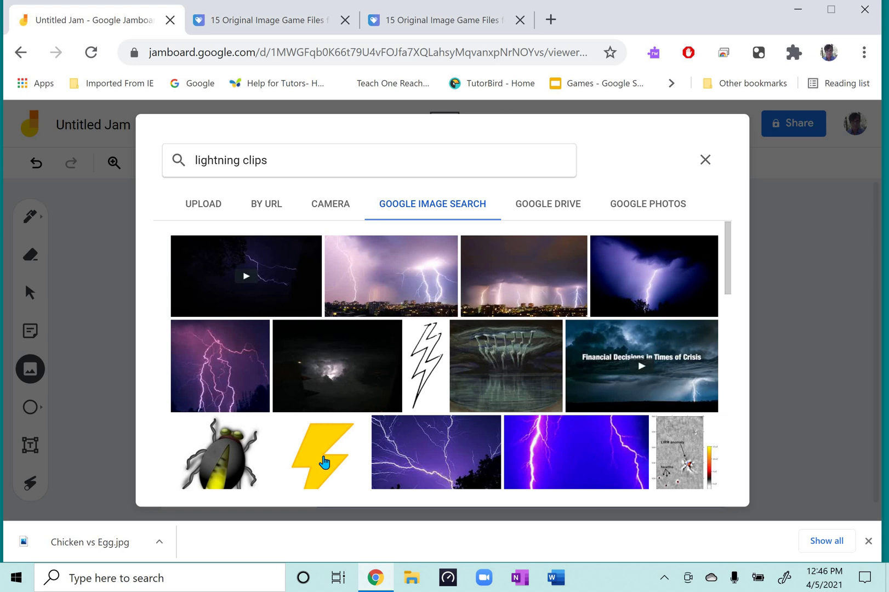
pyautogui.scroll(-1, 323, 460)
pyautogui.click(318, 446)
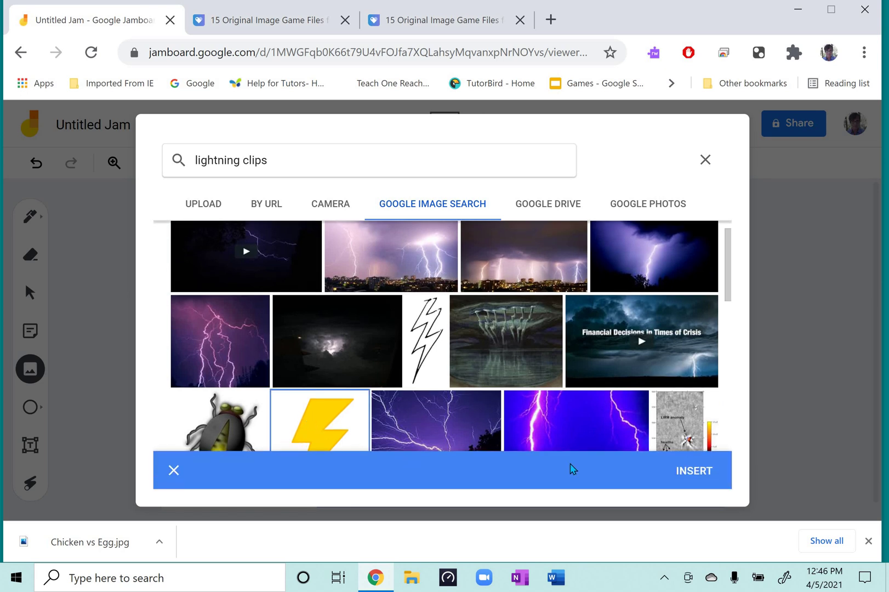
pyautogui.click(699, 473)
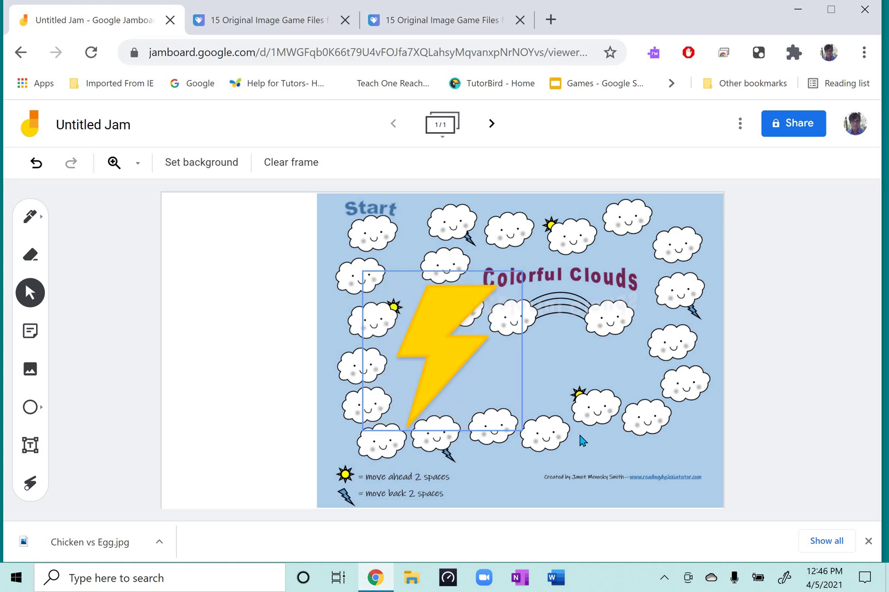
# Shrink the lightning bolt to game-piece size and place it in the white top-left corner.
pyautogui.moveTo(466, 372); pyautogui.dragTo(354, 245)
pyautogui.click(184, 292)
pyautogui.moveTo(344, 316); pyautogui.dragTo(202, 236)
pyautogui.click(217, 327)
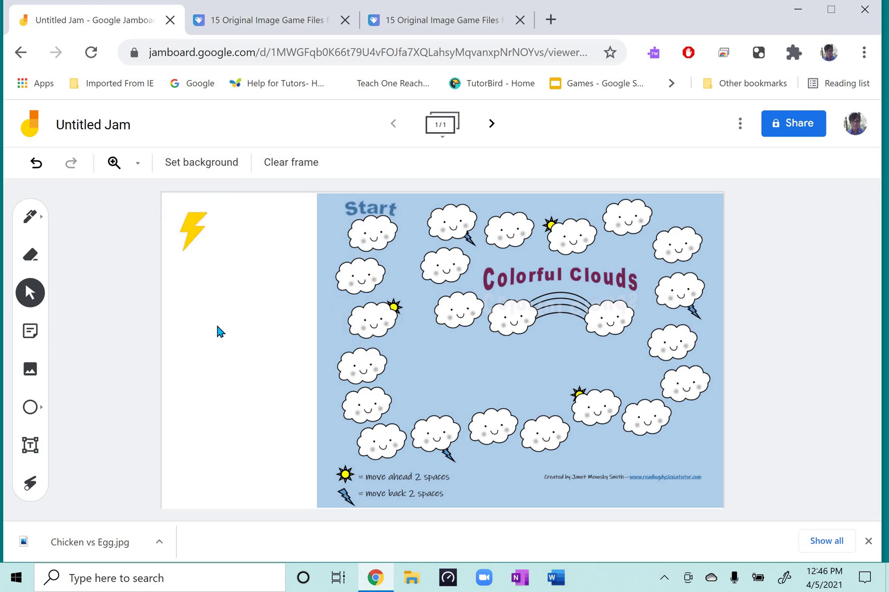